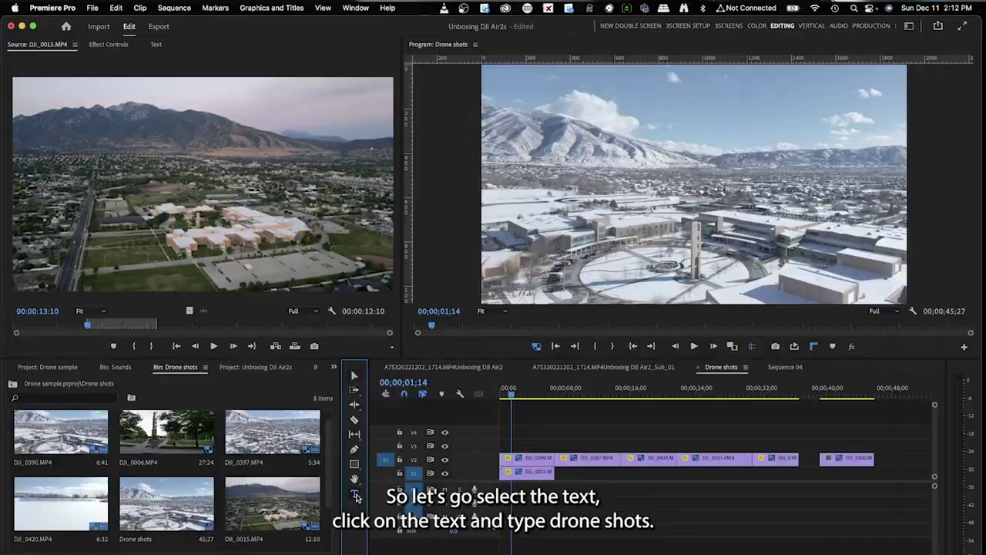
Start a new text box with the Type tool near the centre of the drone footage.
click(616, 178)
Type the title 'Drone shots' and scale it up much larger.
text(Drone shots)
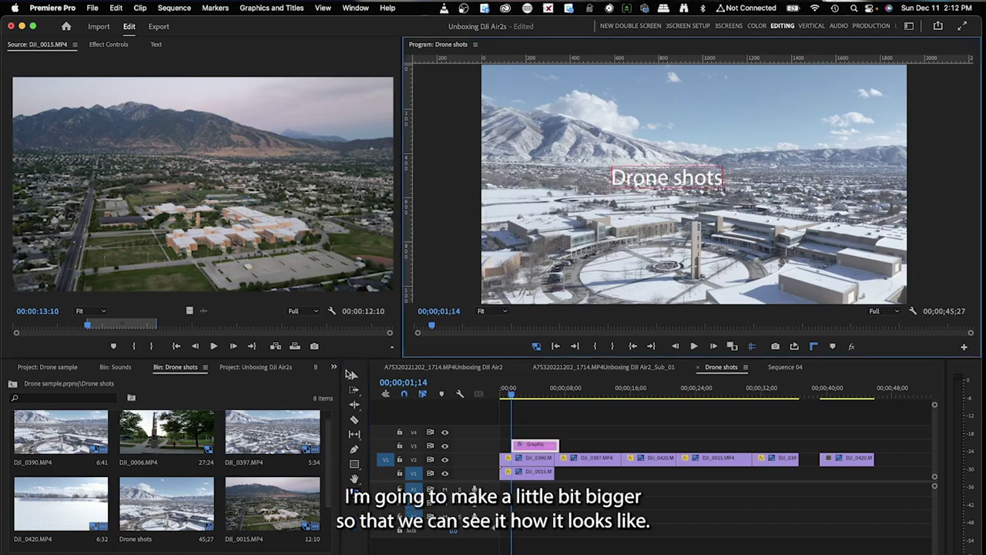
click(354, 375)
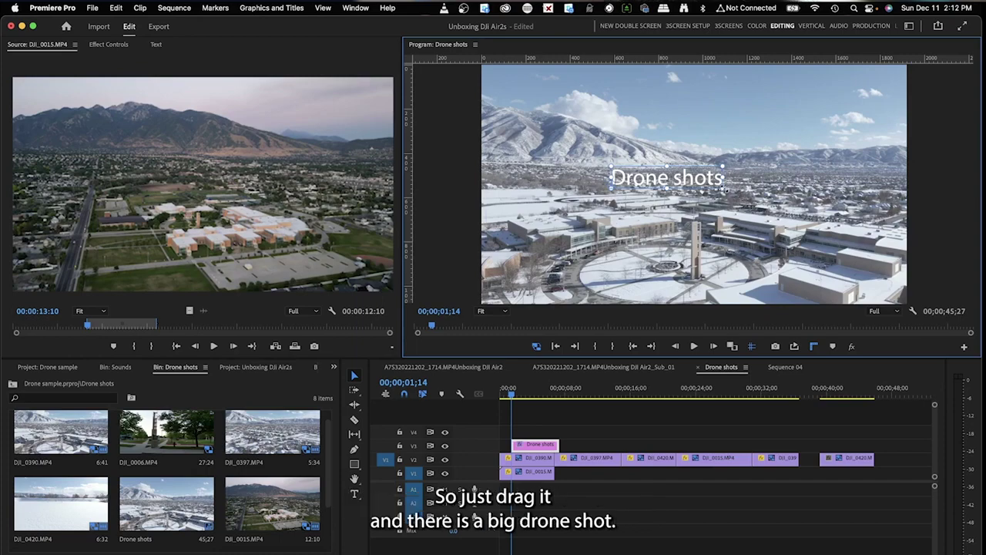
drag(724, 188, 899, 193)
Reposition the title in the frame and move its V3 clip to the timeline start.
drag(819, 185, 732, 212)
drag(541, 445, 530, 446)
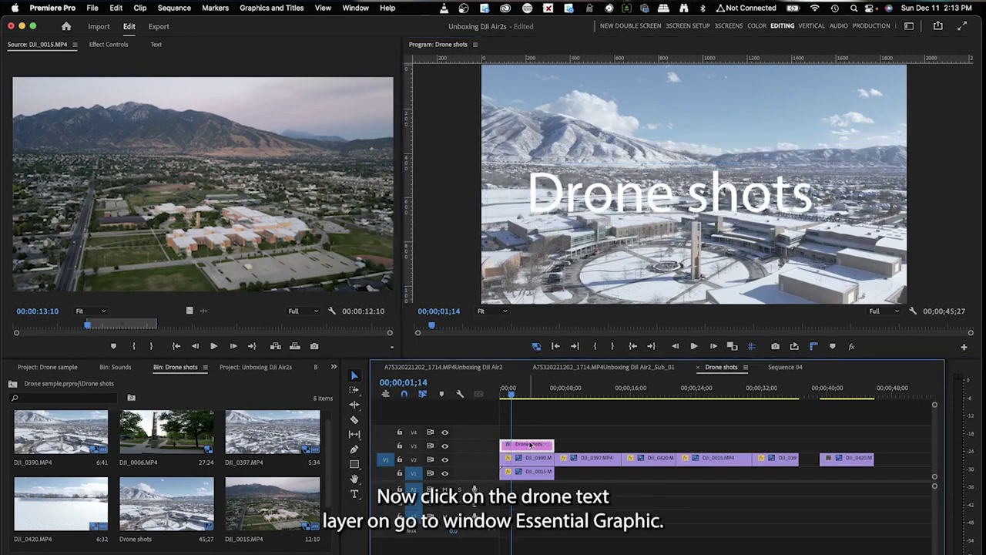
click(355, 8)
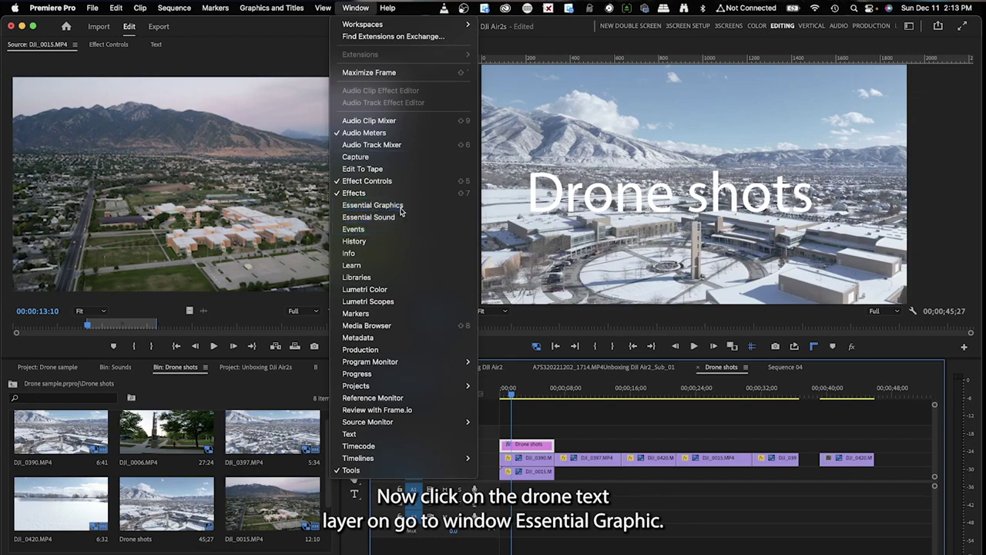
Select the Drone shots text layer in Essential Graphics Edit and show its Appearance settings.
click(372, 205)
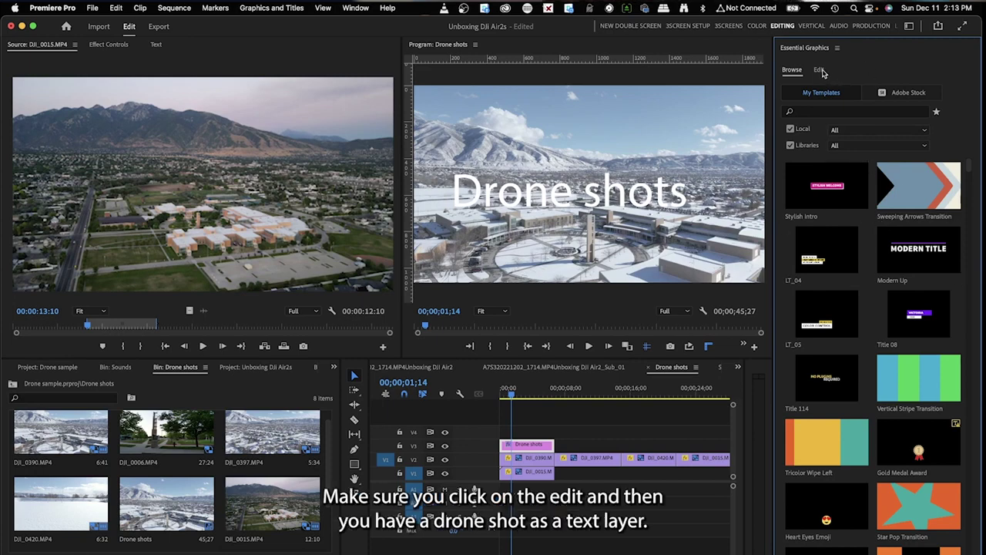
click(819, 70)
click(832, 89)
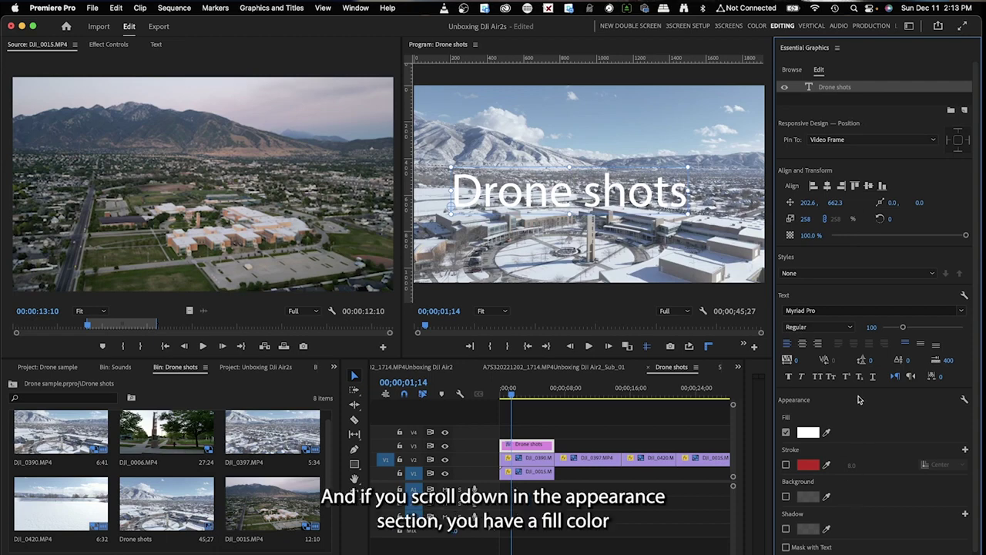
scroll(860, 385, down, 1)
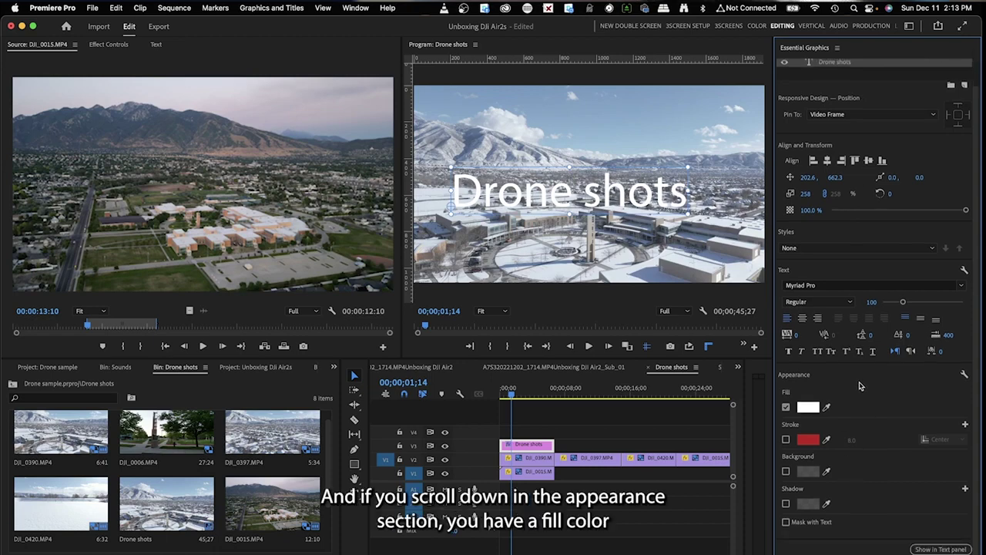
Enable a bright green 8.0 stroke on the Drone shots title.
click(785, 439)
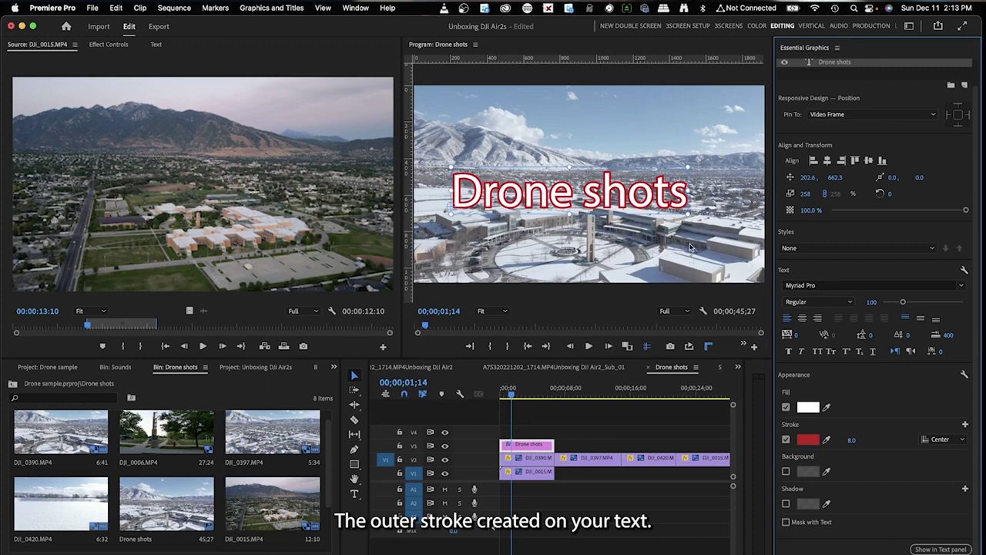
click(802, 441)
click(271, 321)
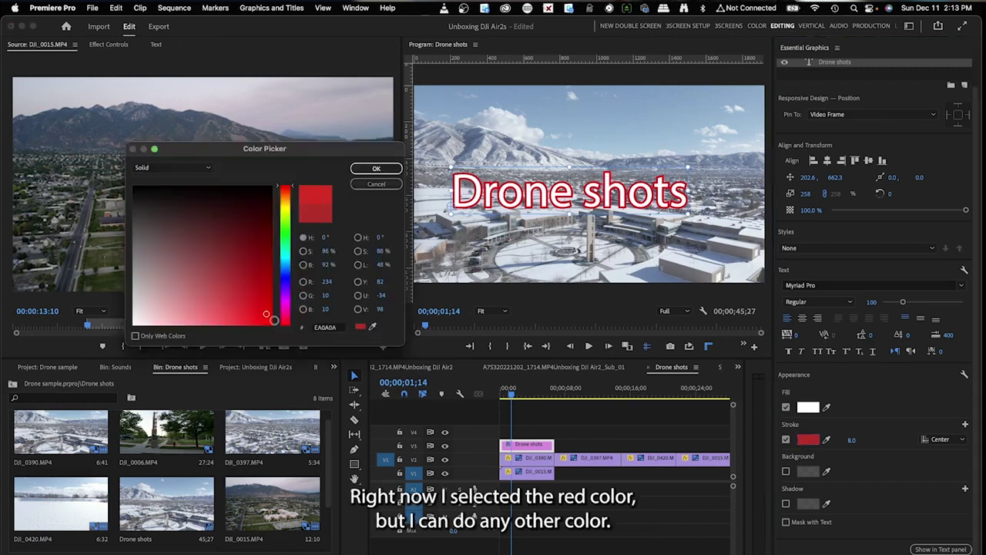
click(285, 234)
click(376, 168)
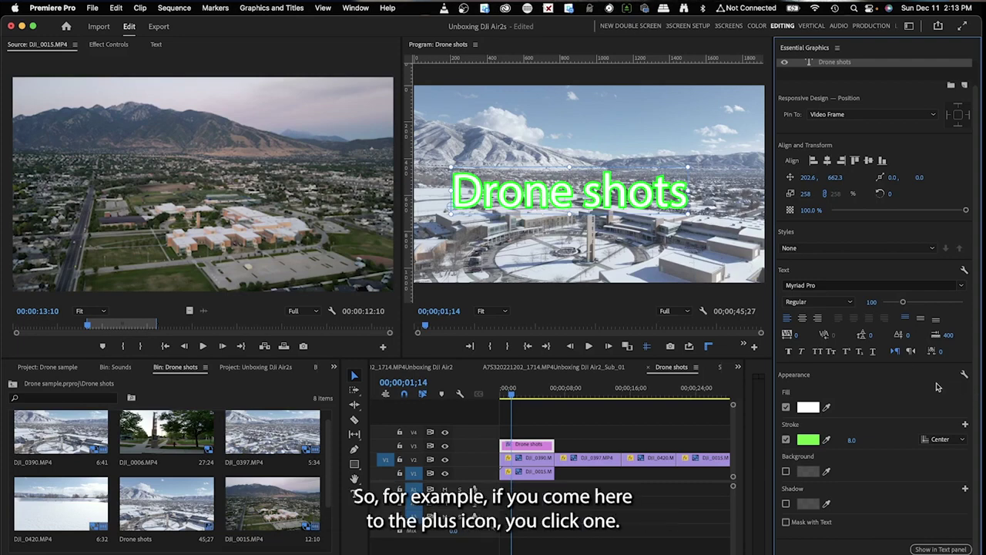
click(965, 426)
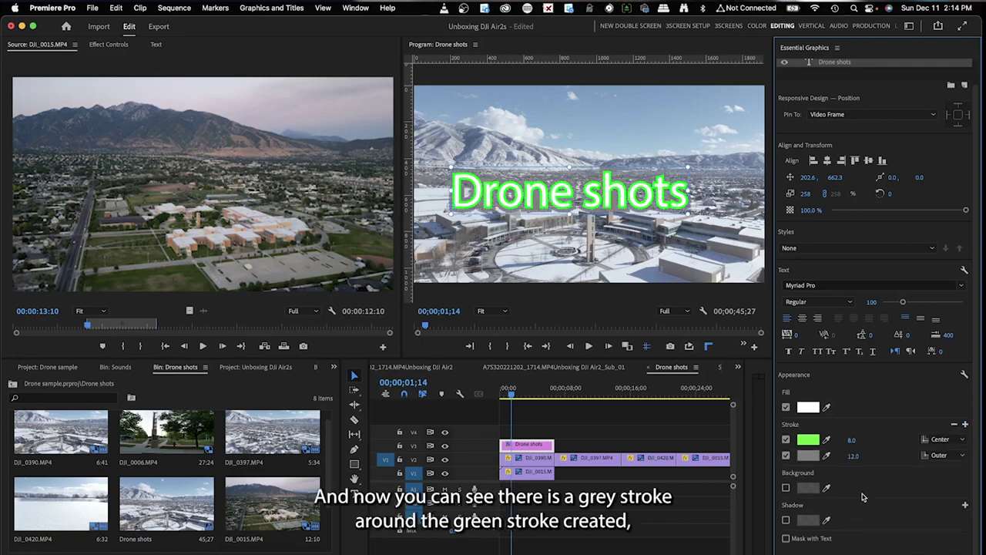
Colour the second 12.0 outer stroke red, then deselect the title.
click(808, 455)
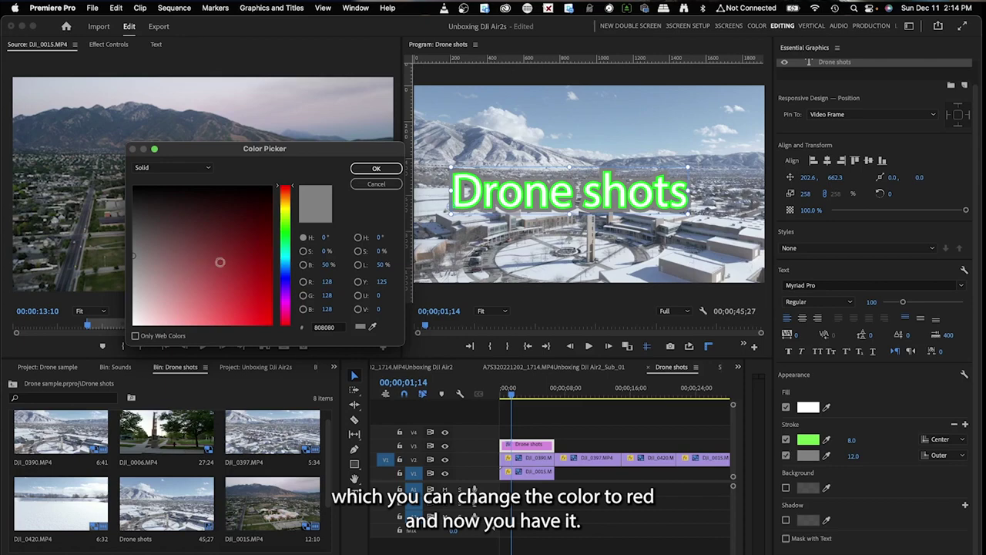
drag(215, 261, 270, 188)
click(376, 167)
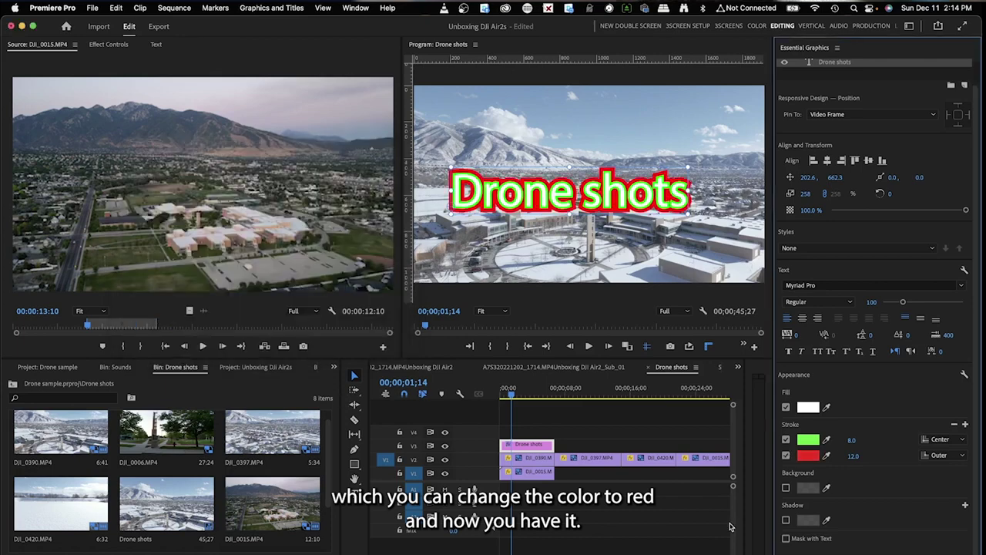
click(594, 434)
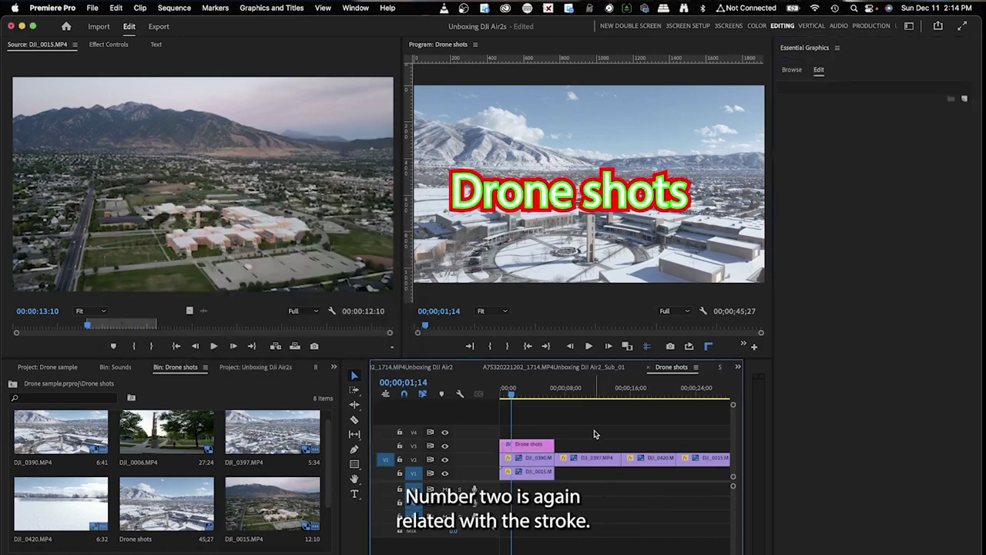
Select the Drone shots text layer and open its Appearance graphic properties.
click(540, 445)
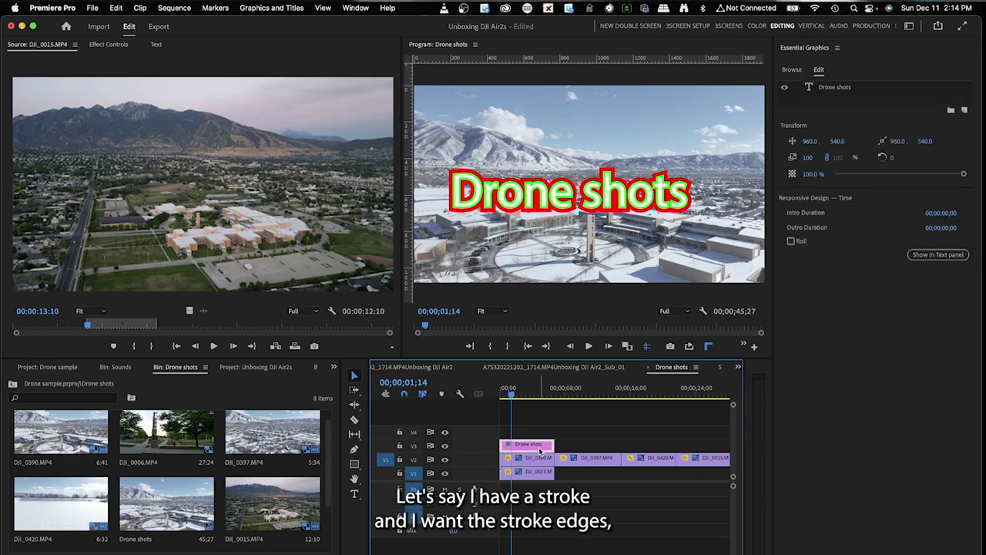
click(832, 88)
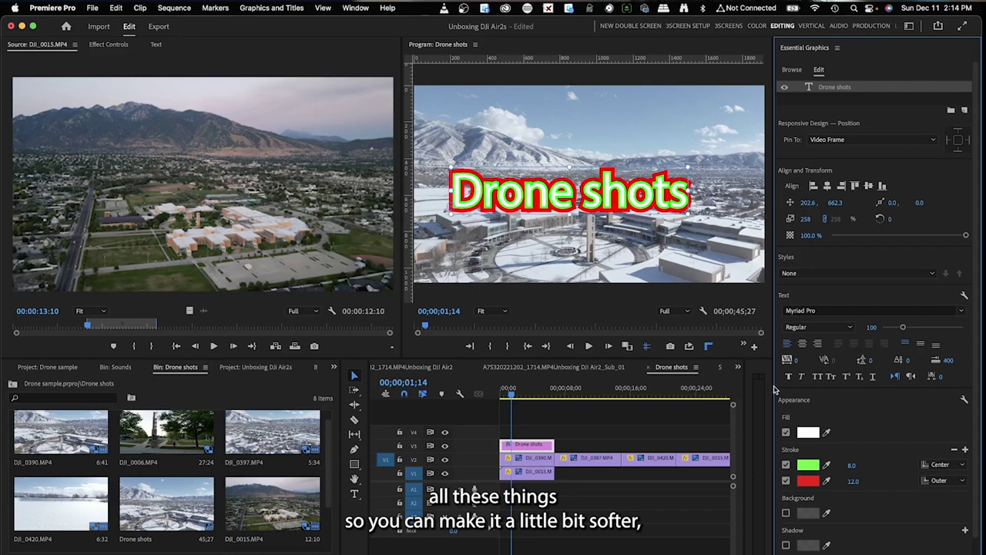
click(965, 398)
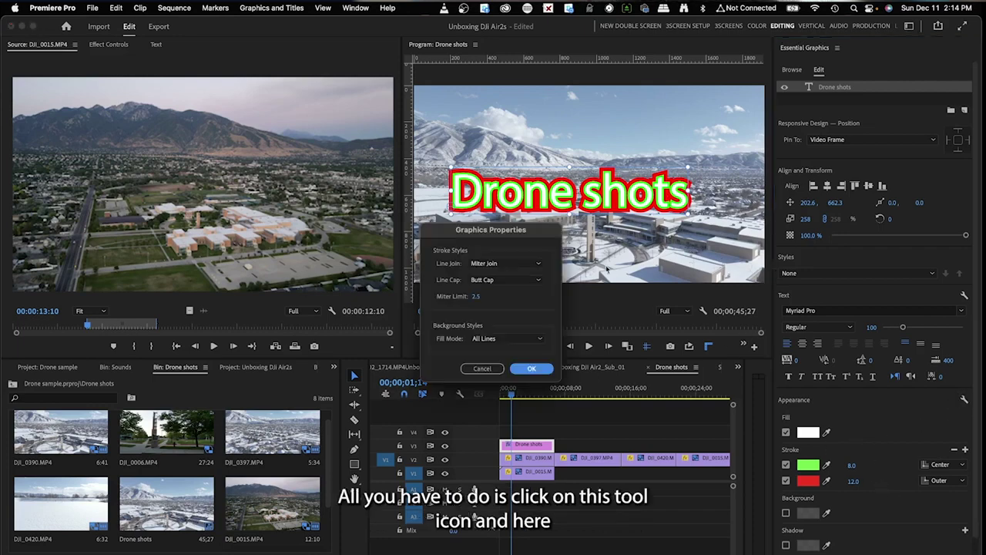
mouse_move(541, 236)
mouse_down()
mouse_move(471, 171)
mouse_move(547, 219)
mouse_up()
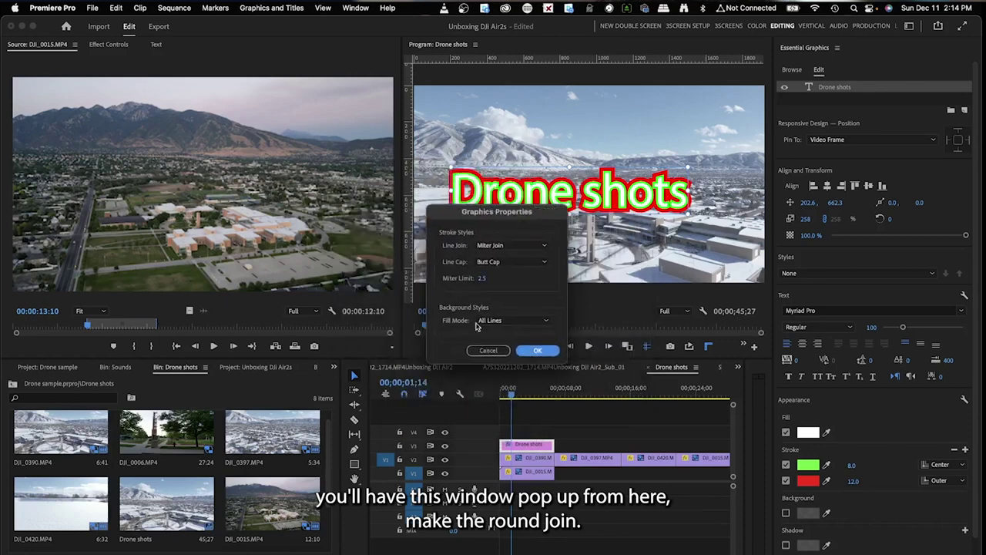
Set Line Join to Round Join and background Fill Mode to Per Line.
click(516, 245)
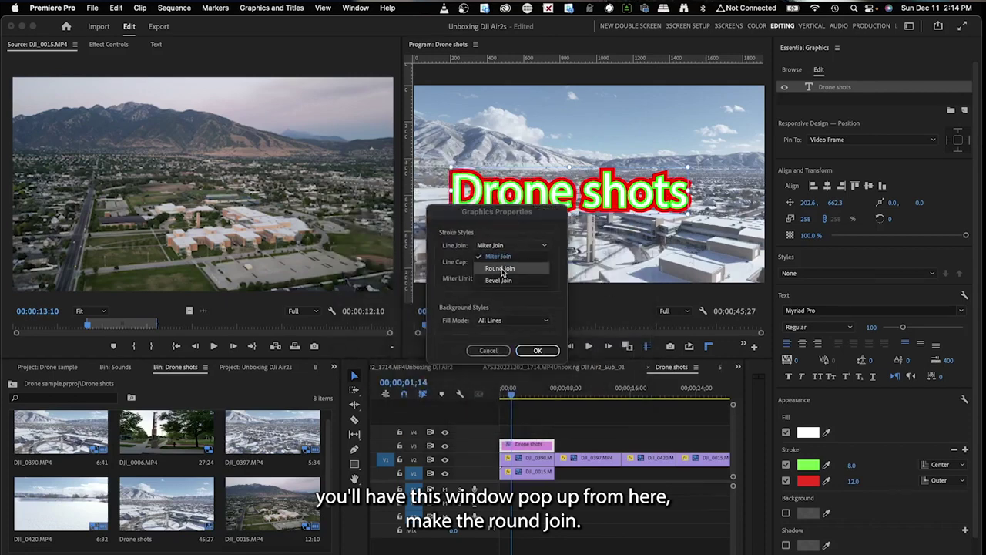
click(501, 268)
click(510, 245)
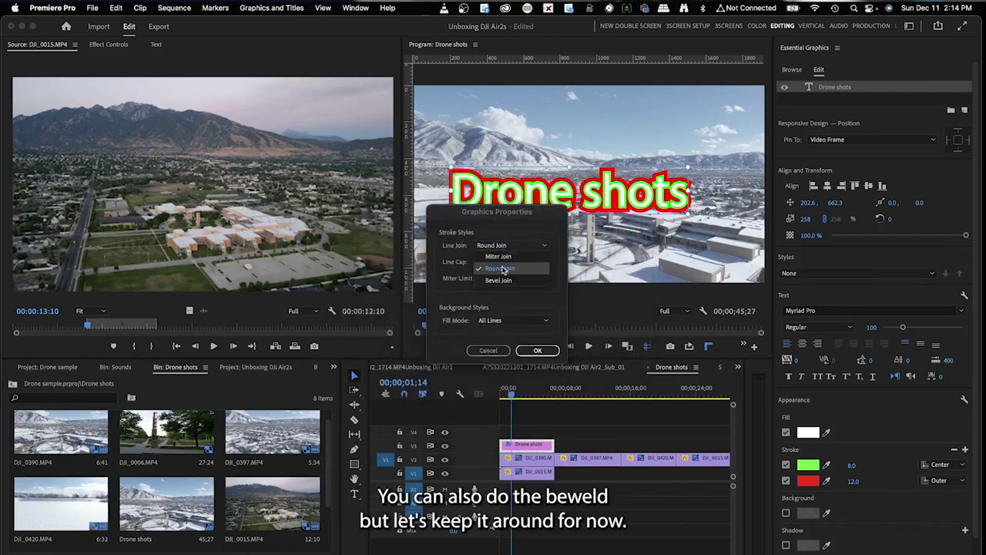
click(502, 269)
click(508, 321)
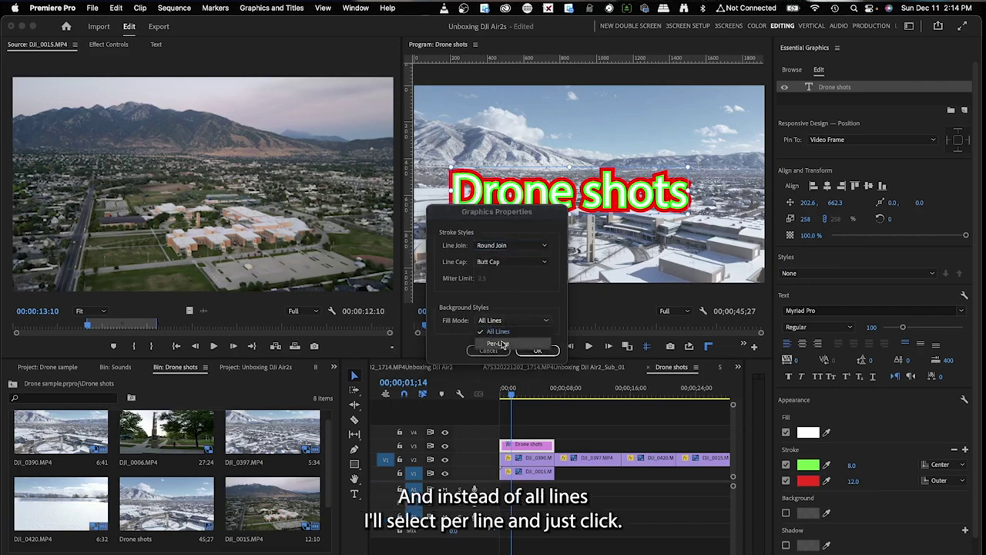
click(501, 343)
click(536, 350)
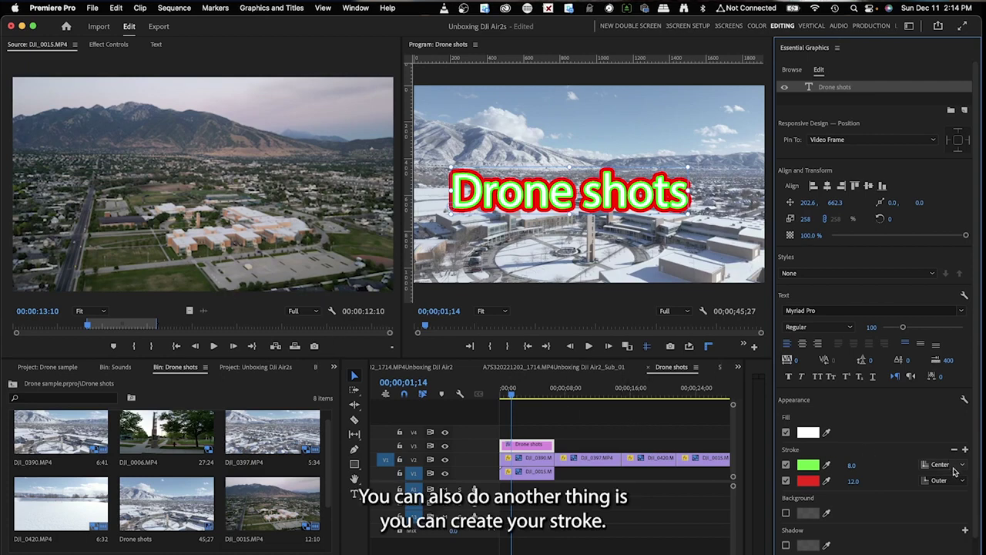
Turn off the red outer stroke, keeping the green stroke width at 8.0.
click(785, 481)
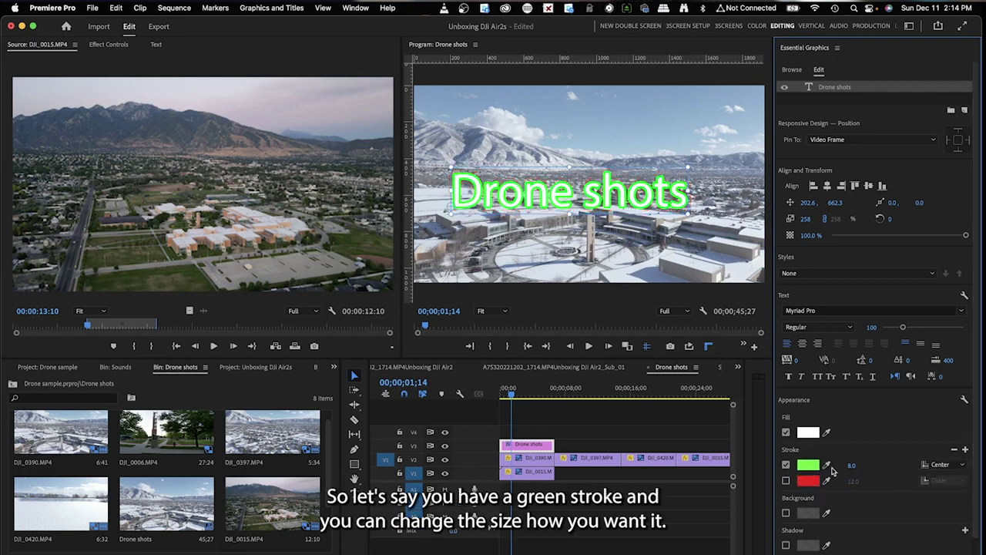
drag(852, 468, 915, 479)
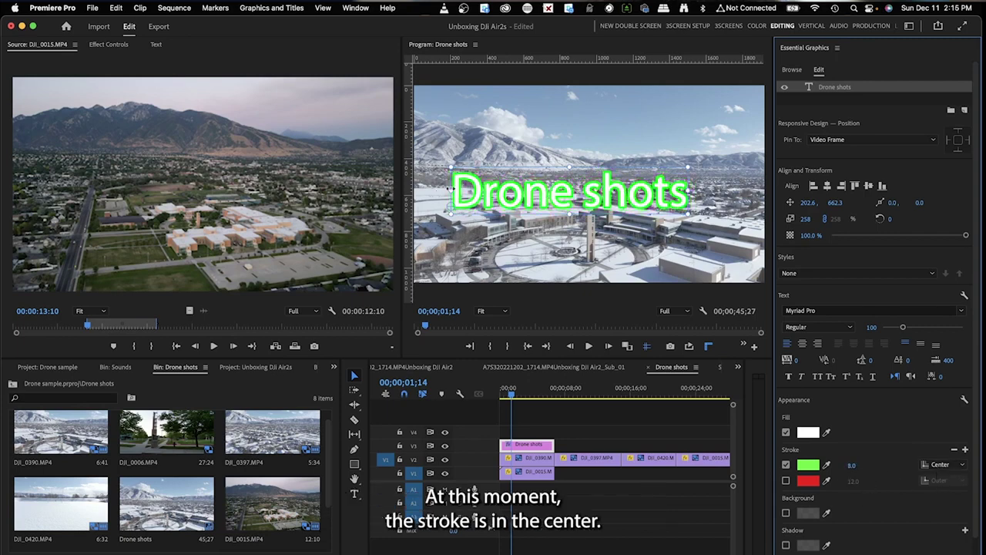
click(941, 464)
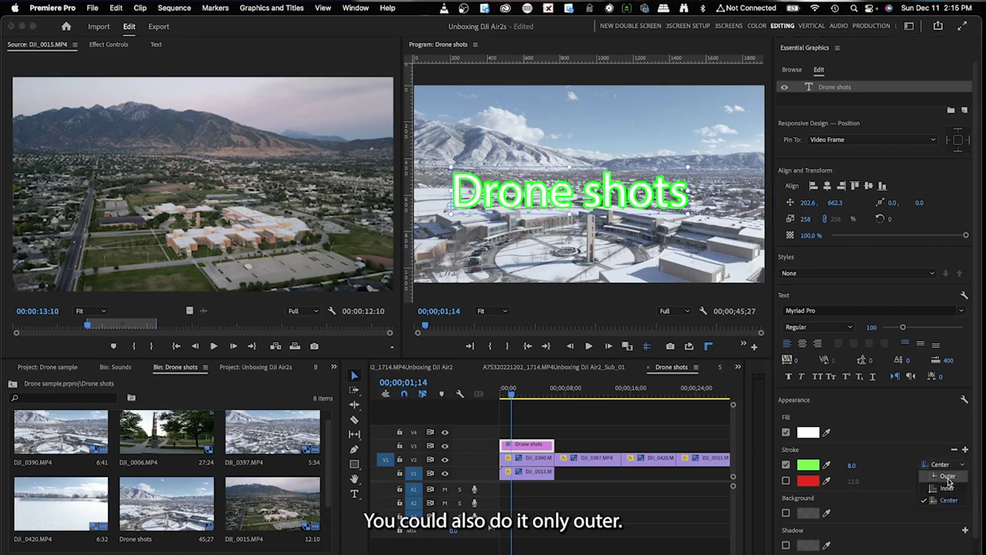
click(947, 477)
click(957, 465)
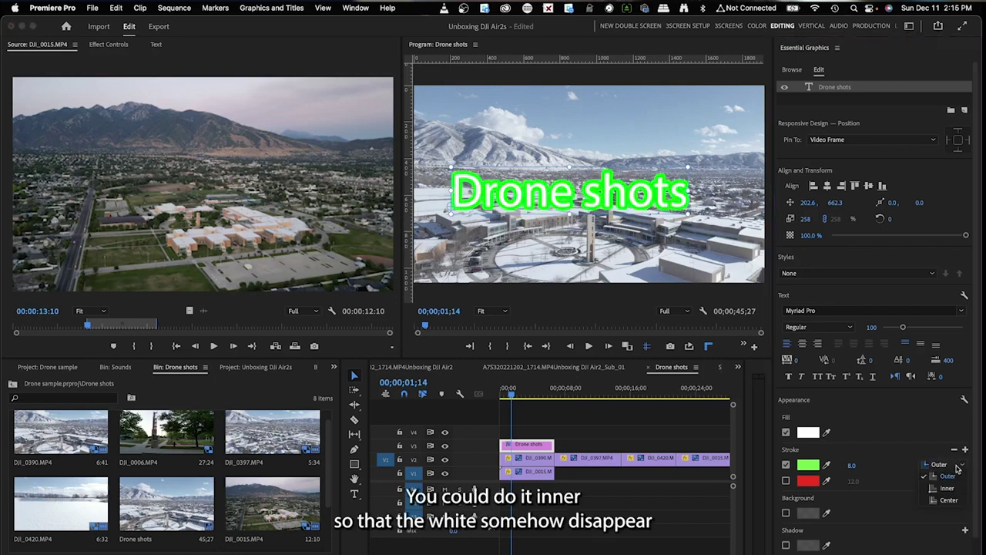
click(947, 488)
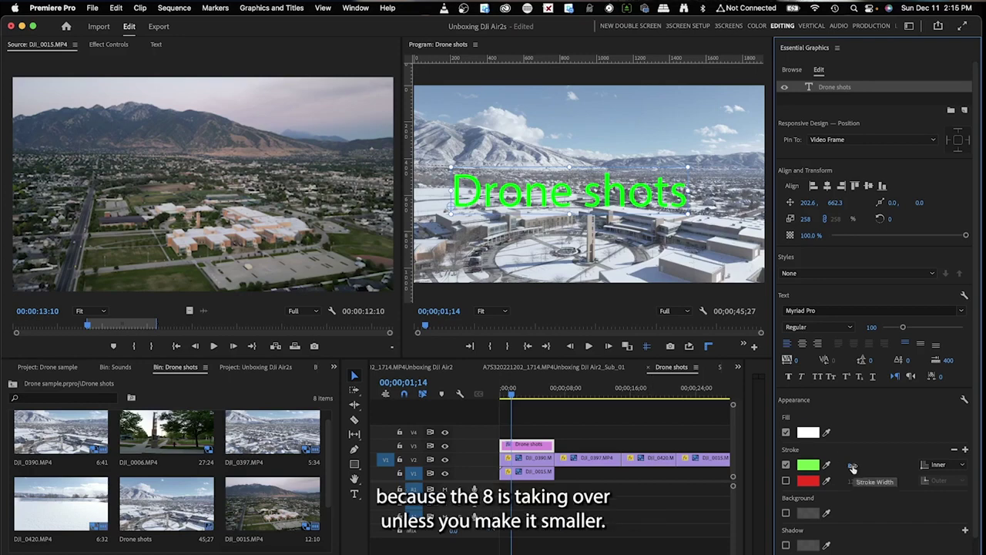
mouse_move(853, 467)
mouse_down()
mouse_move(817, 467)
mouse_move(922, 477)
mouse_up()
click(962, 466)
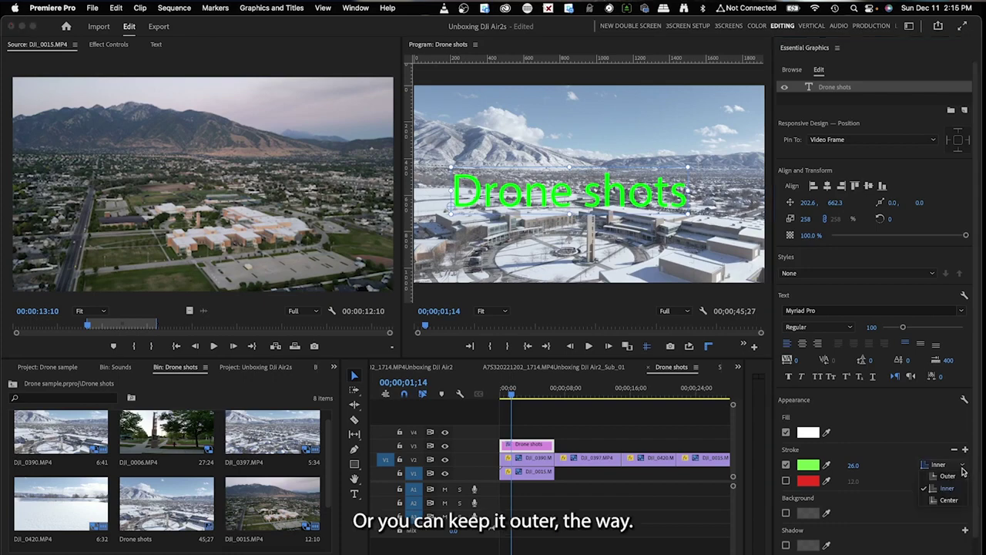
click(952, 478)
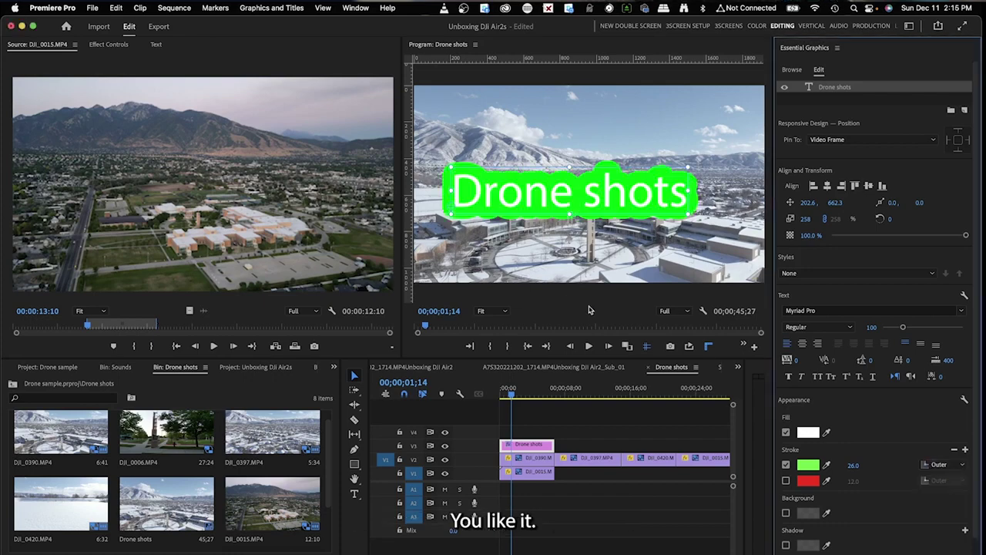
click(961, 462)
click(946, 489)
click(941, 464)
click(949, 500)
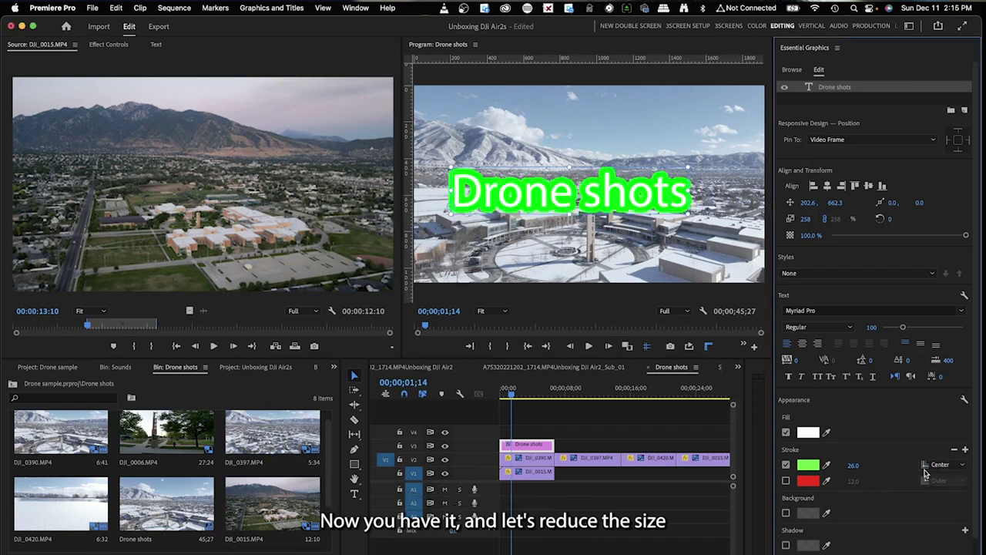
mouse_move(853, 464)
mouse_down()
mouse_move(809, 465)
mouse_move(861, 460)
mouse_up()
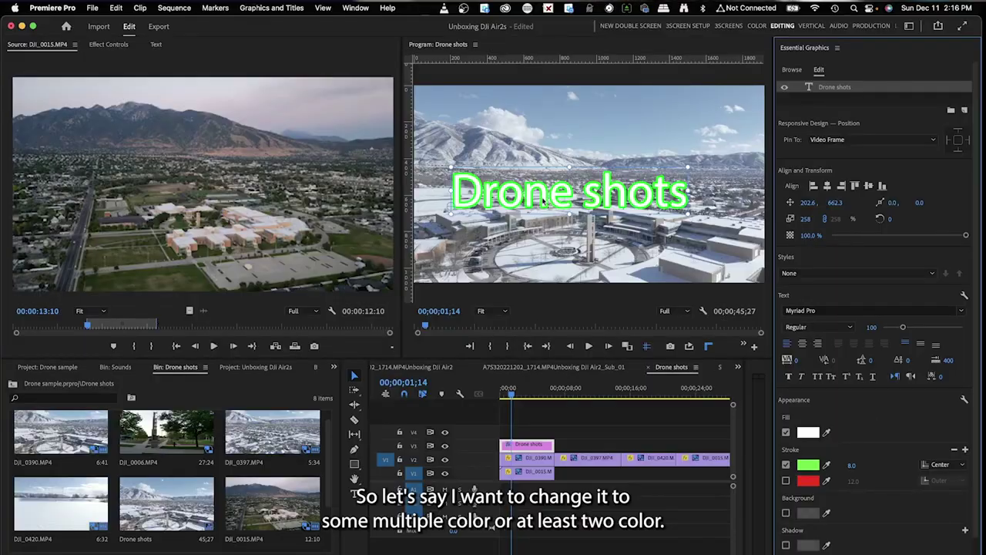
Switch the stroke colour fill type to Linear Gradient.
click(809, 467)
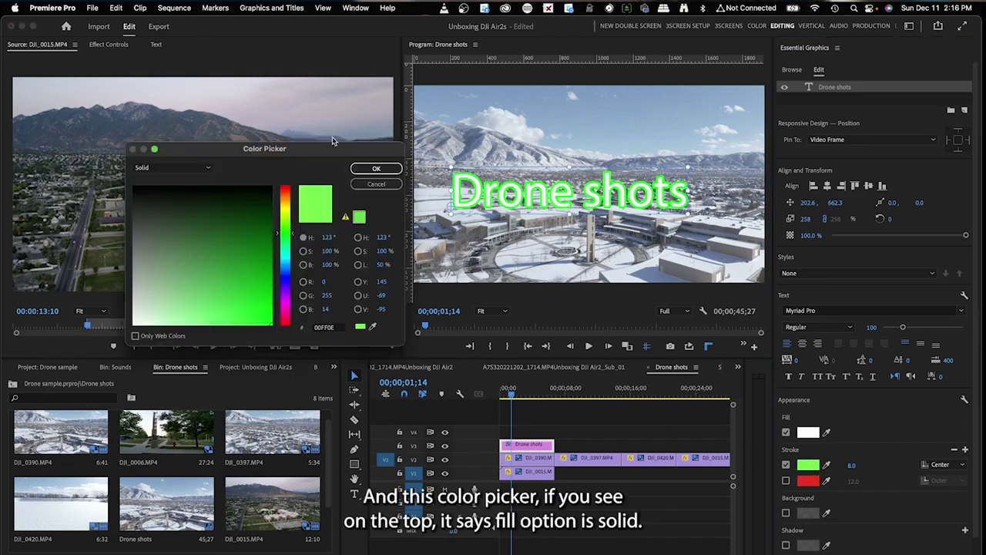
mouse_move(332, 136)
mouse_down()
mouse_move(343, 176)
mouse_move(576, 417)
mouse_move(625, 246)
mouse_up()
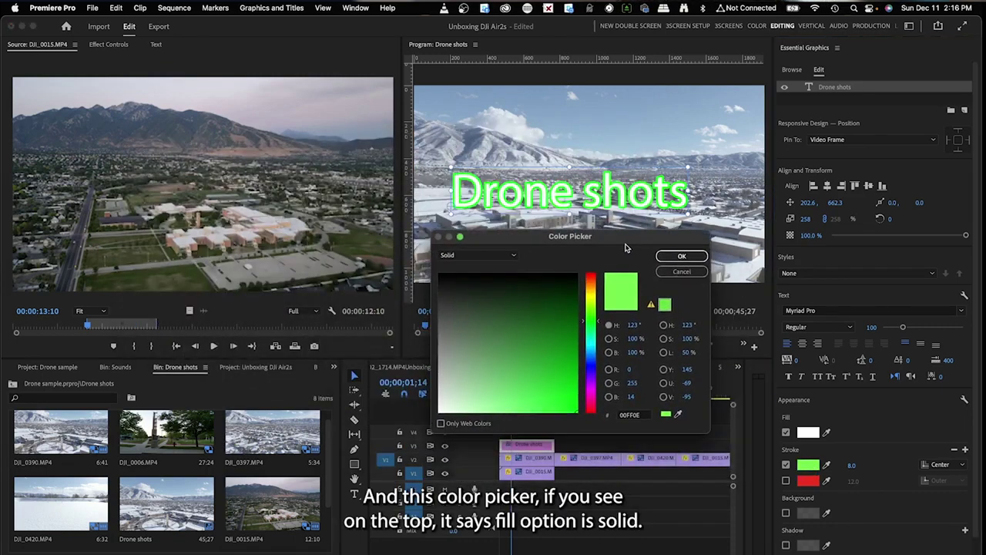
click(476, 259)
click(472, 279)
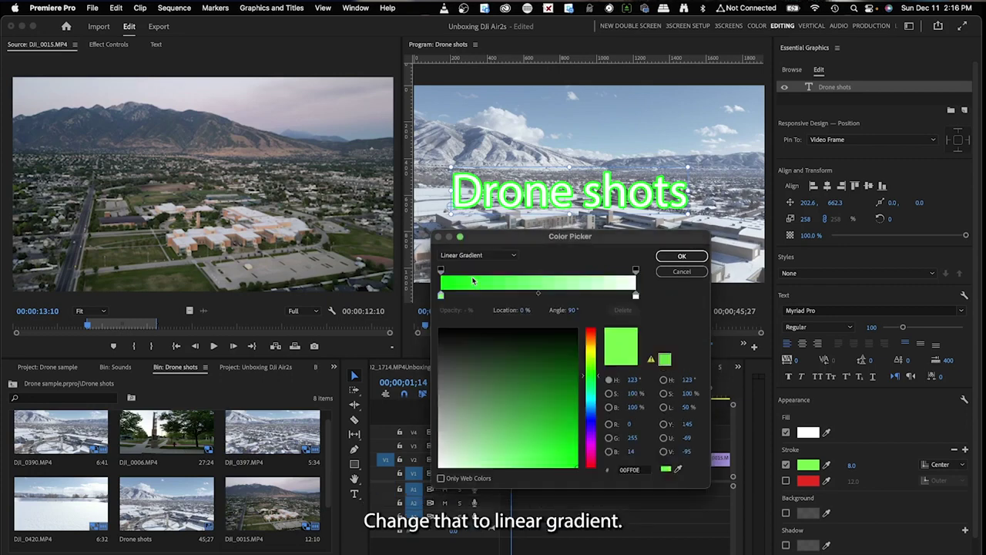
drag(617, 240, 525, 232)
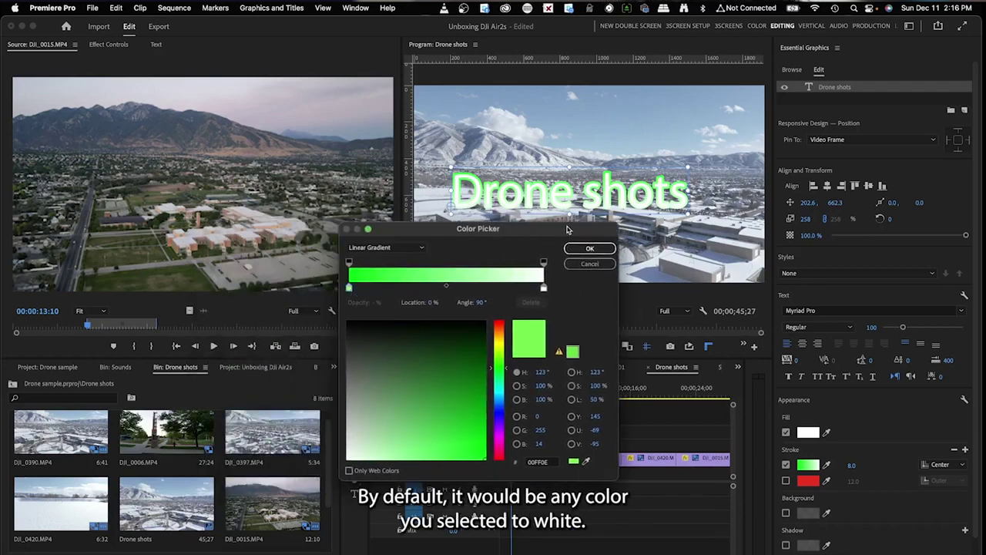
drag(350, 286, 354, 306)
Make the gradient's left stop orange and right stop bright green.
click(351, 308)
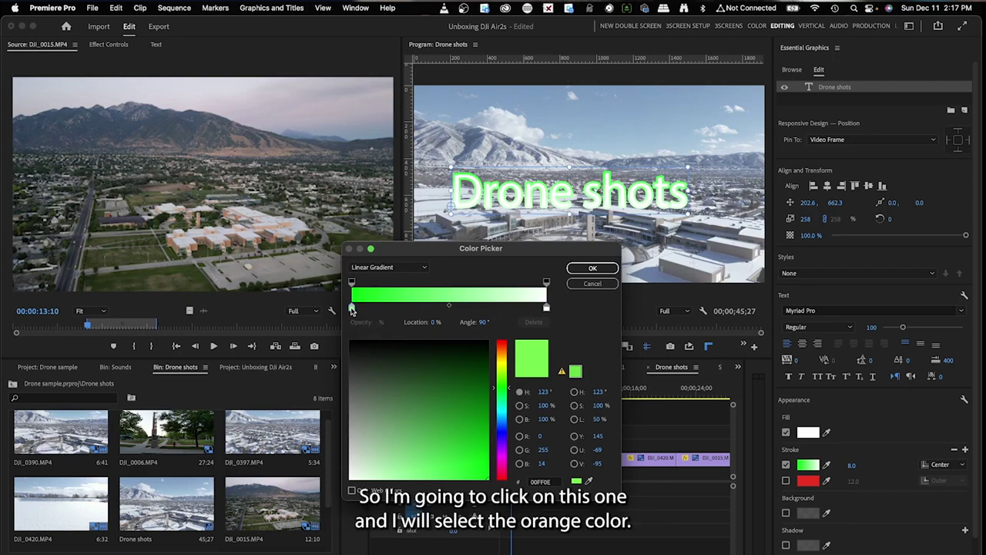
drag(500, 372, 508, 355)
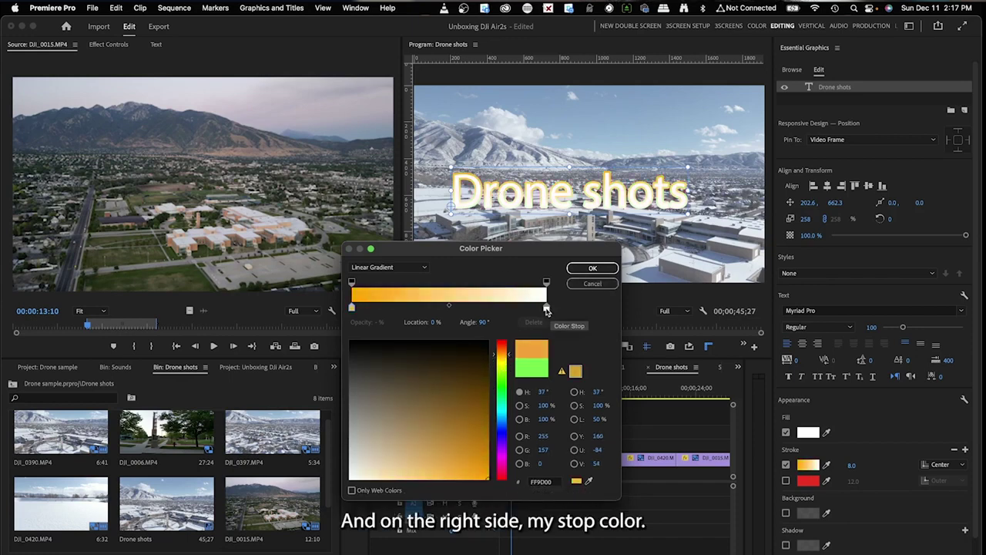
click(546, 307)
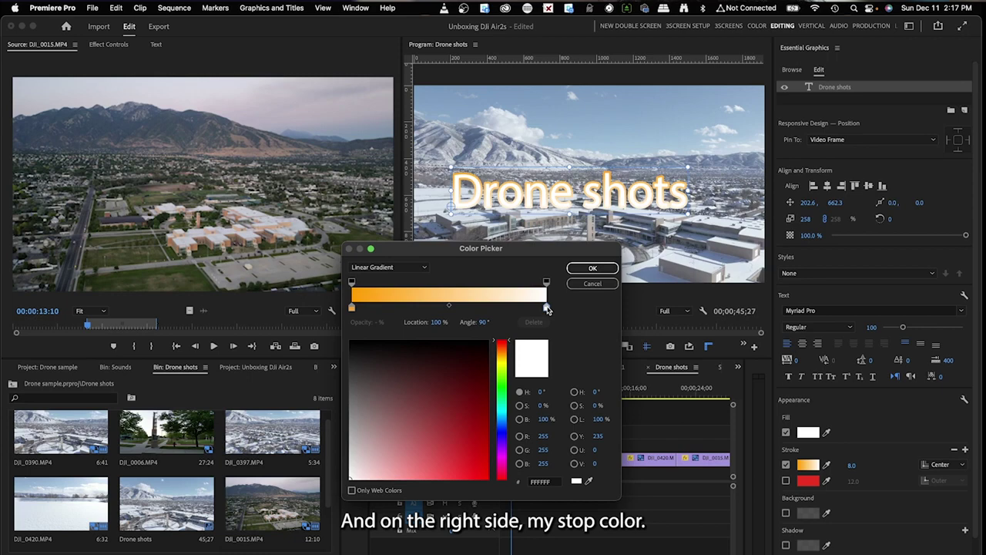
click(504, 389)
click(487, 341)
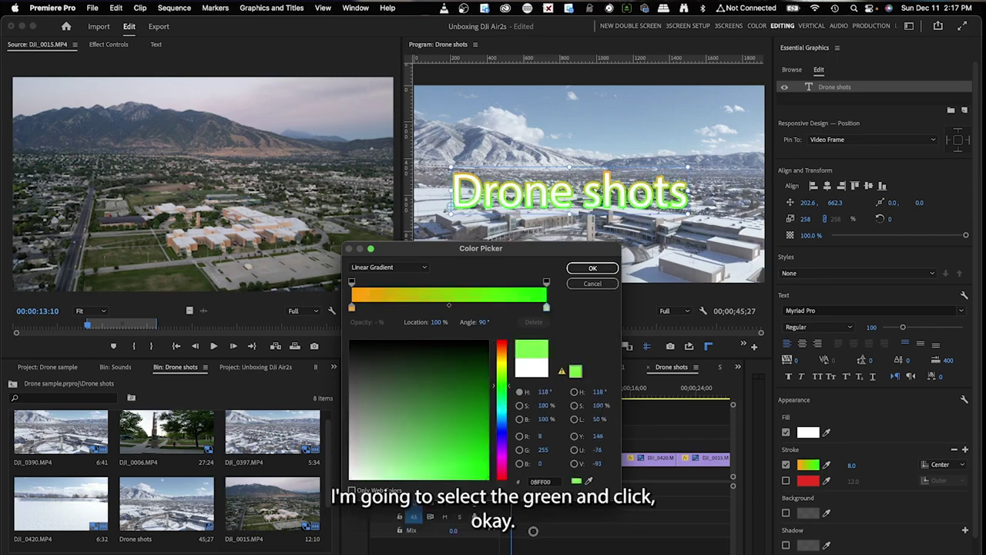
click(597, 270)
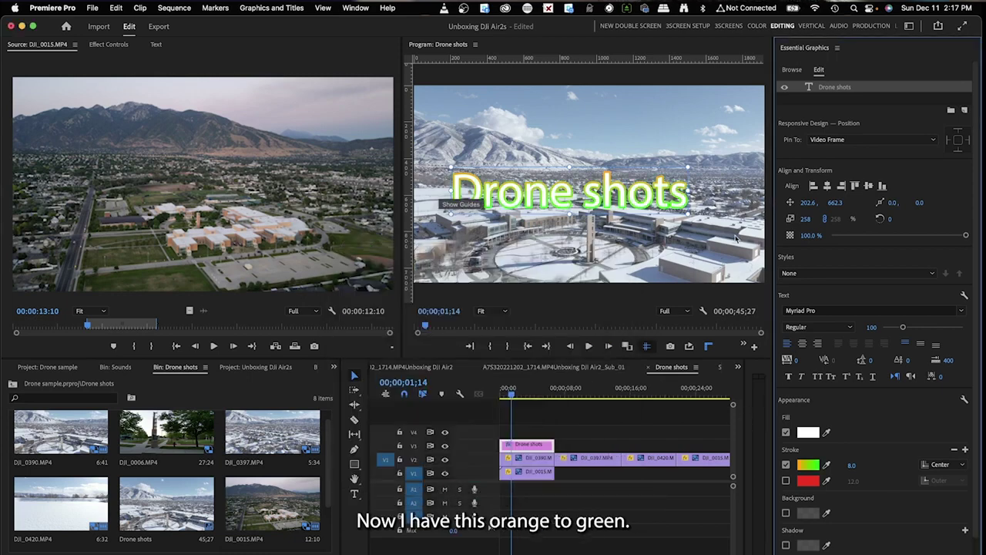
Set the stroke gradient angle to 180 degrees.
click(808, 465)
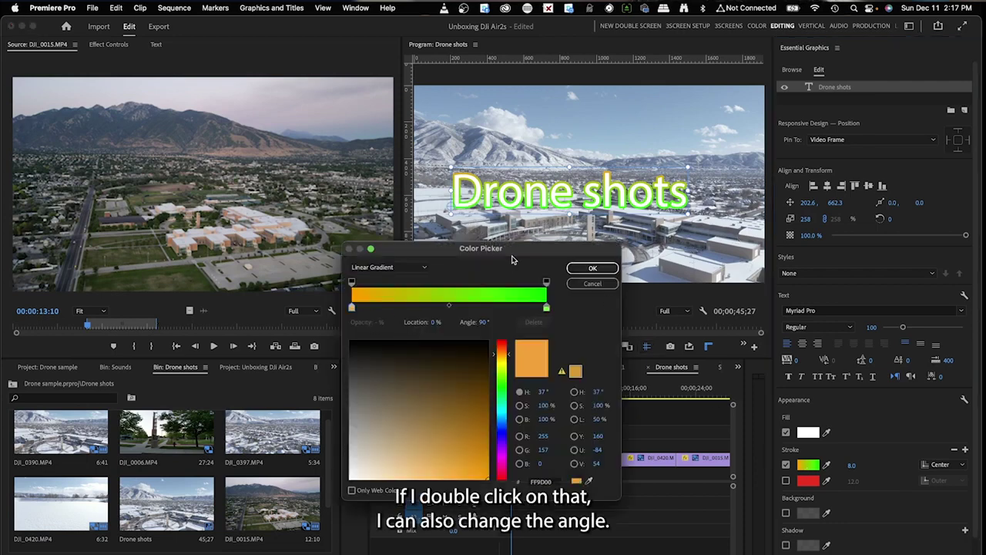
drag(516, 257, 334, 223)
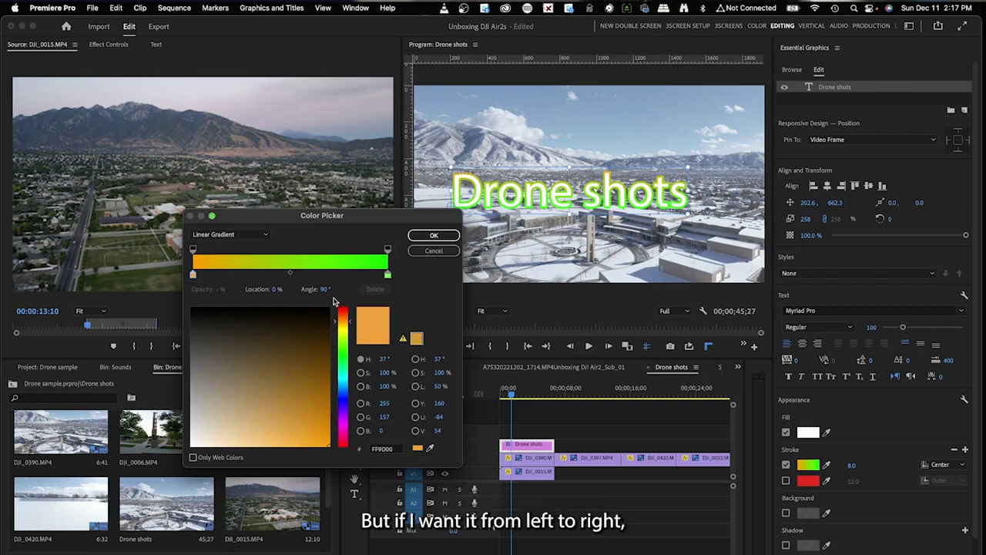
click(325, 289)
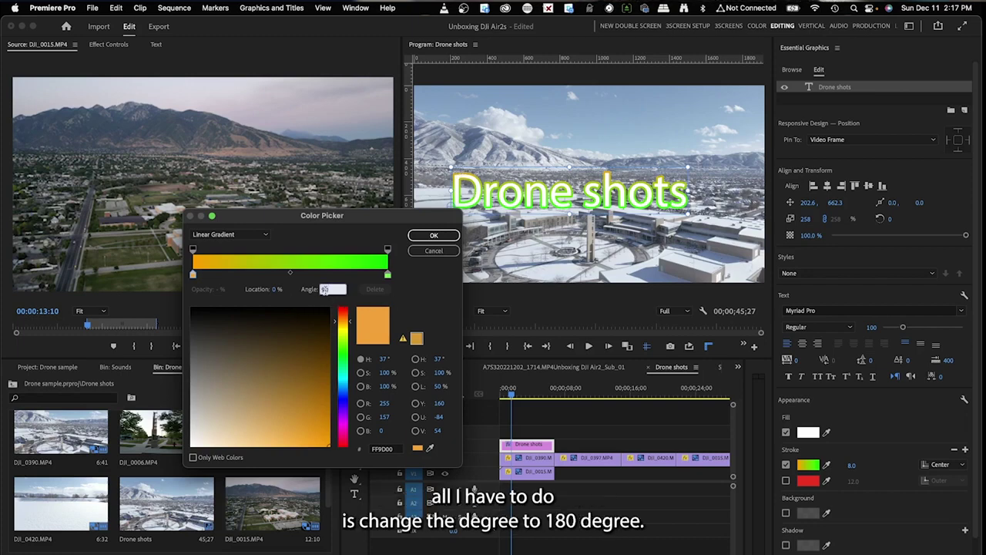
text(180)
key(Return)
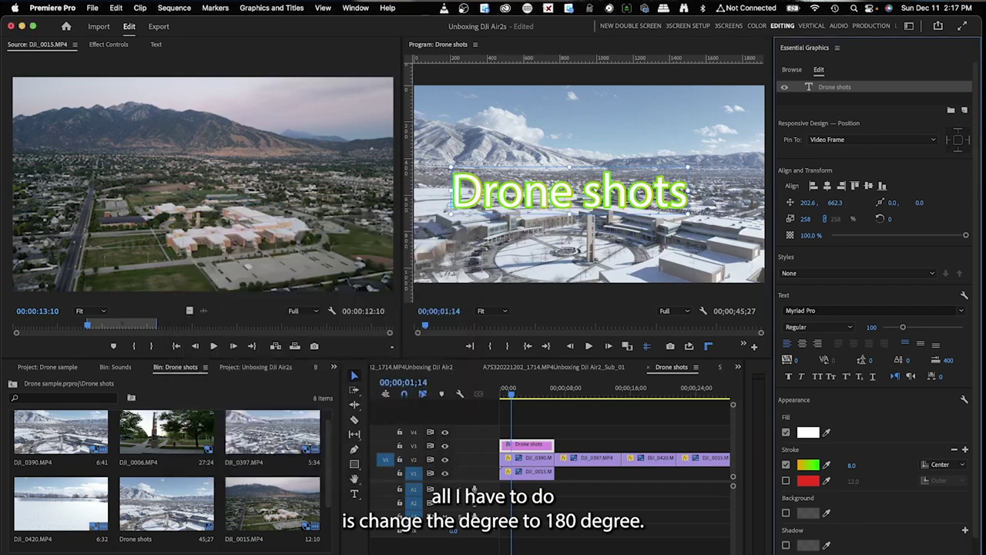
Change the stroke gradient type to Radial Gradient.
click(807, 464)
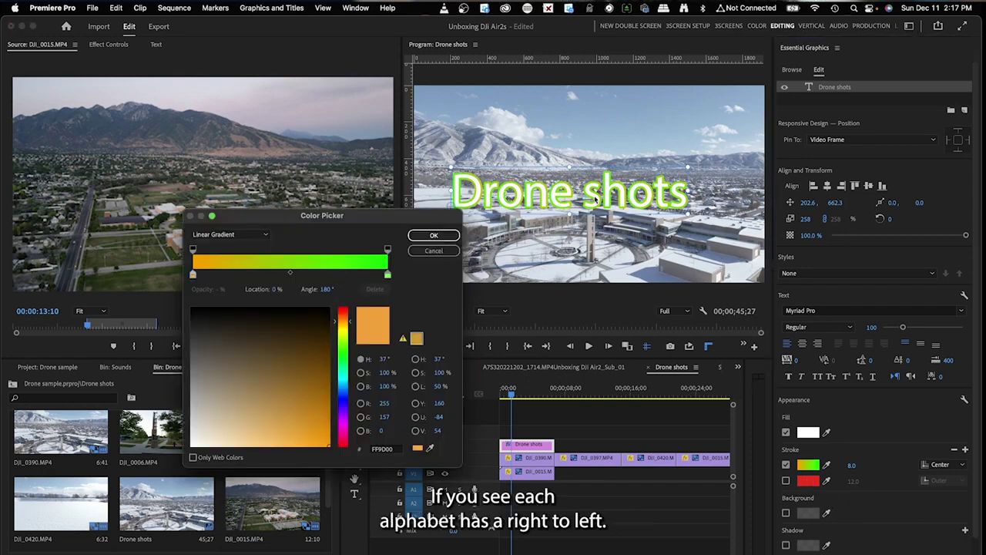
click(230, 235)
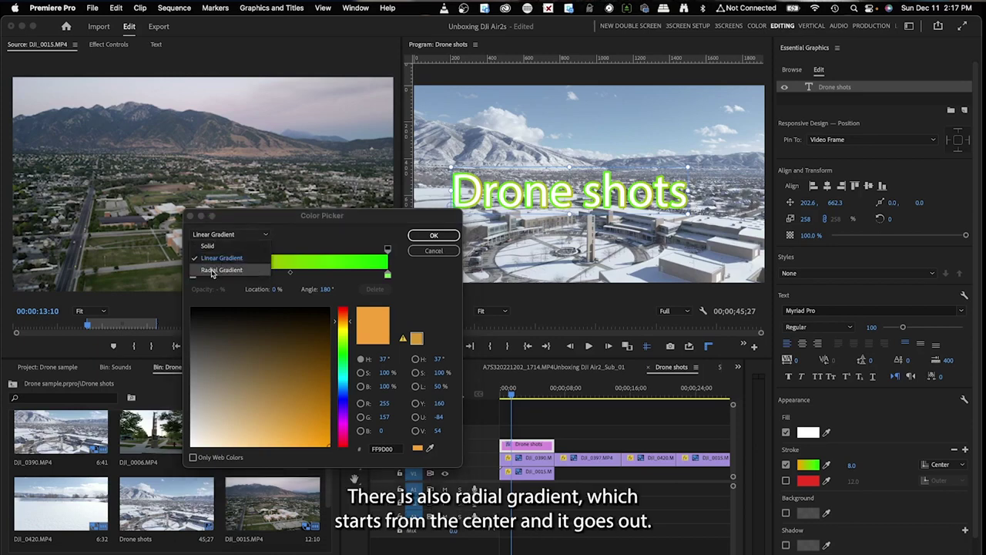
key(Escape)
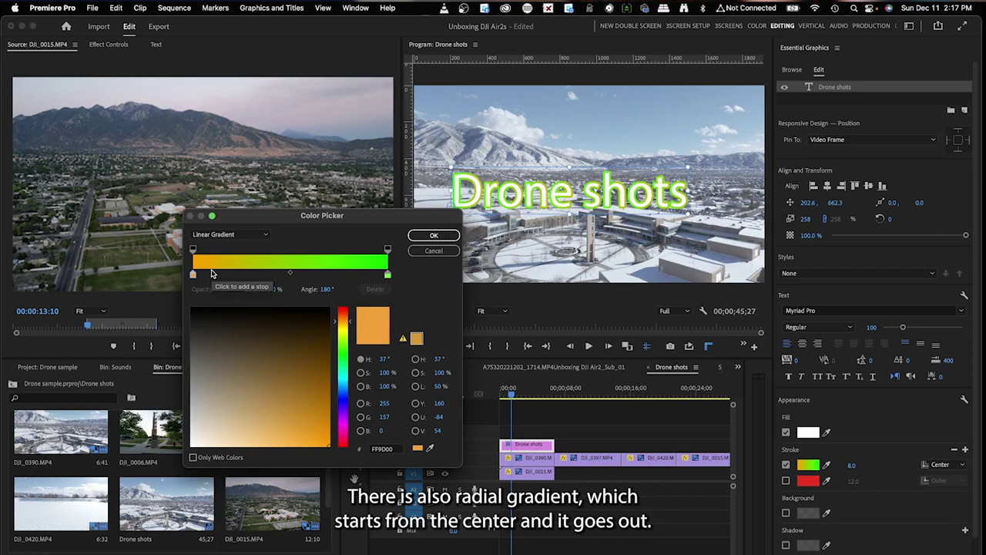
click(229, 235)
click(230, 271)
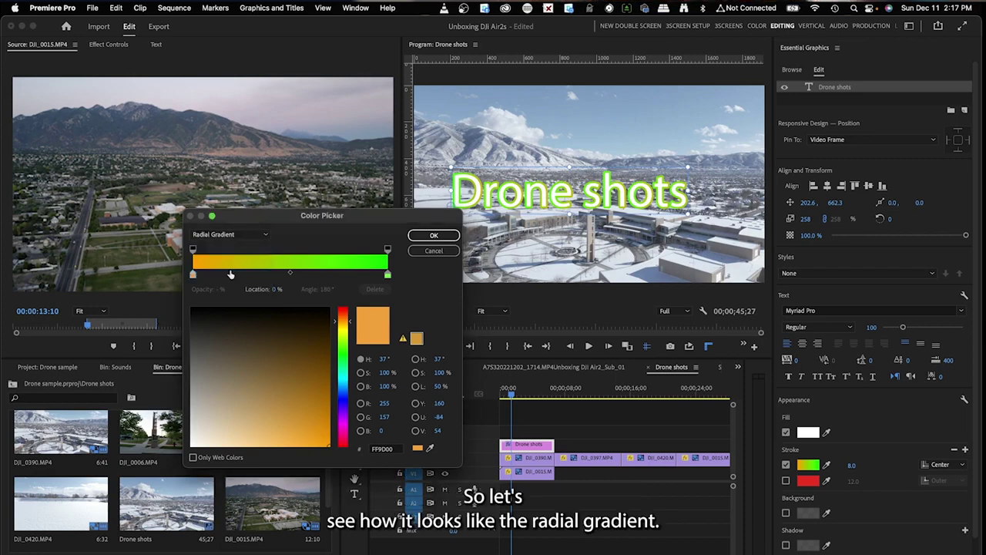